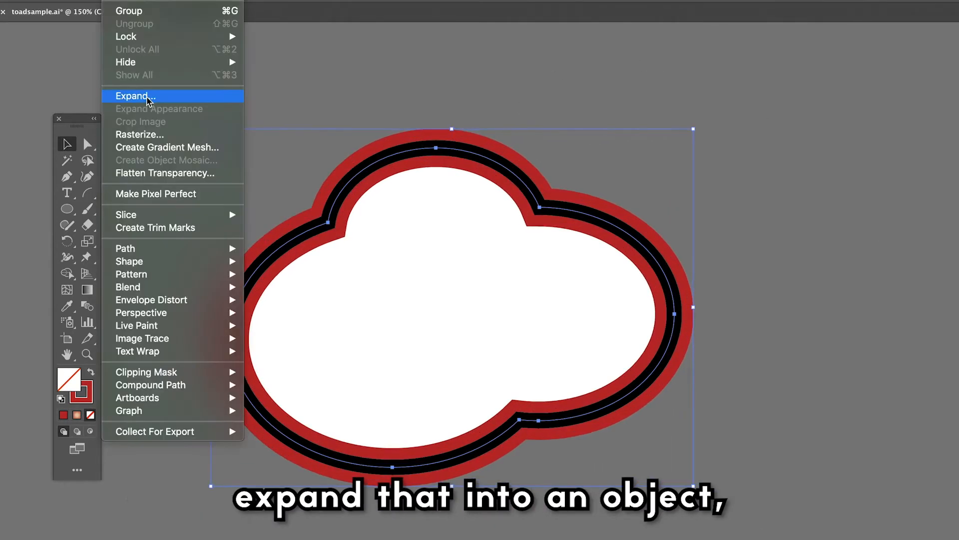
- Expand the cloud's red stroke into a filled shape and delete its outer contour with the Direct Selection tool
left_click(145, 94)
left_click(685, 406)
left_click(92, 145)
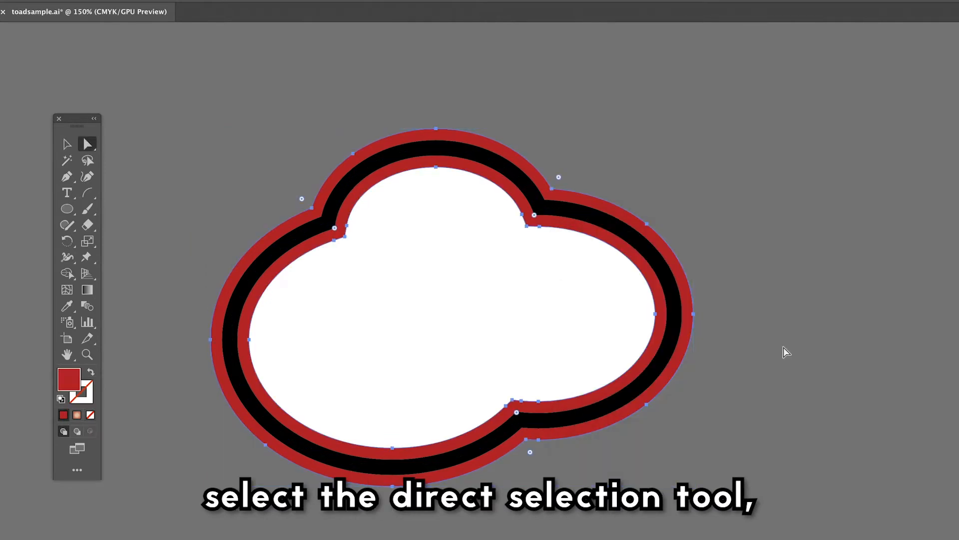
left_click(784, 349)
left_click(694, 313)
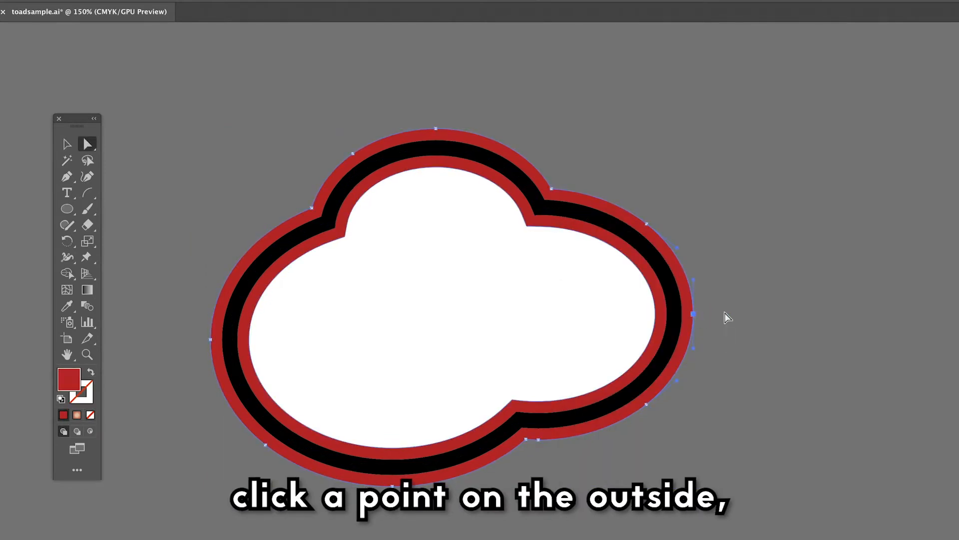
key("Delete")
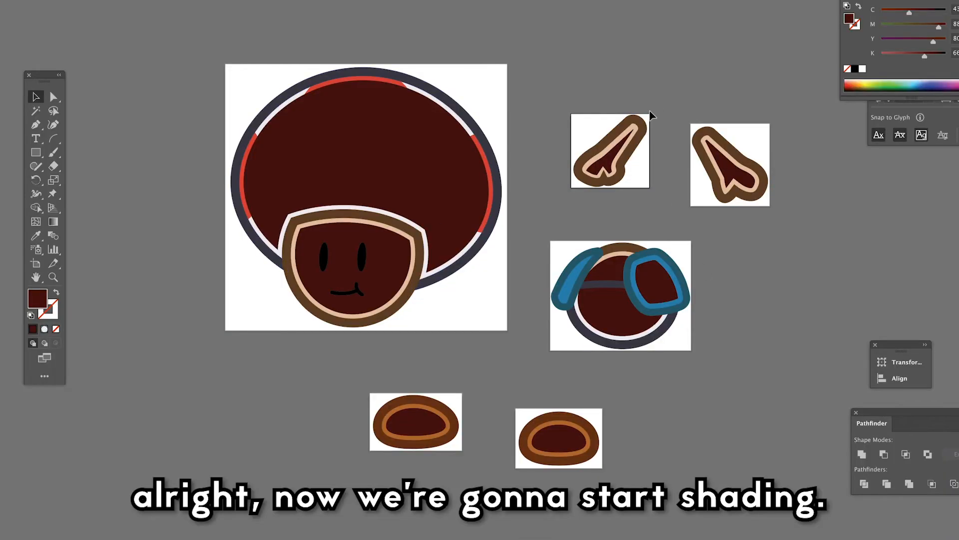
- Delete the dark shading shape on the upper-left arm piece and erase the body's shading where it covers the chest
key("Delete")
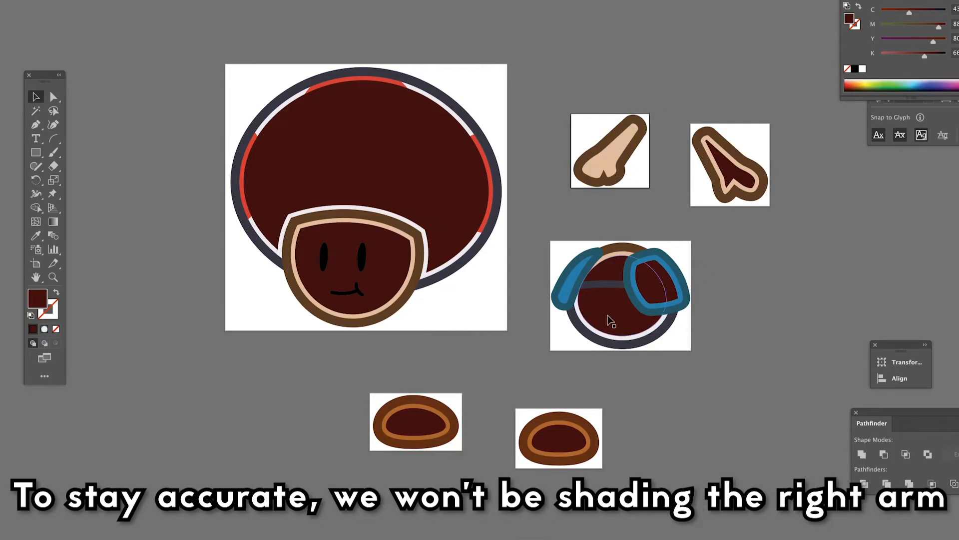
left_click(608, 316)
left_click(54, 167)
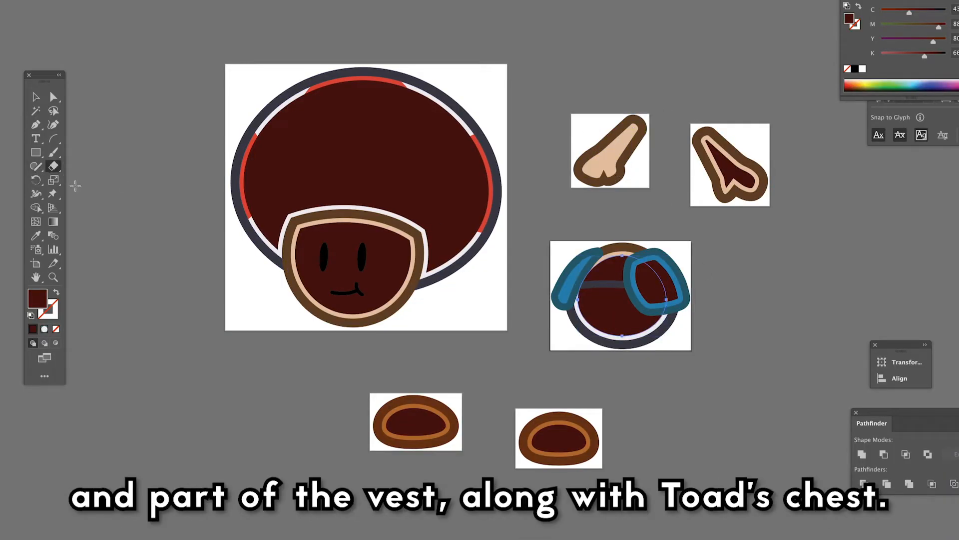
left_click_drag(573, 288, 683, 295)
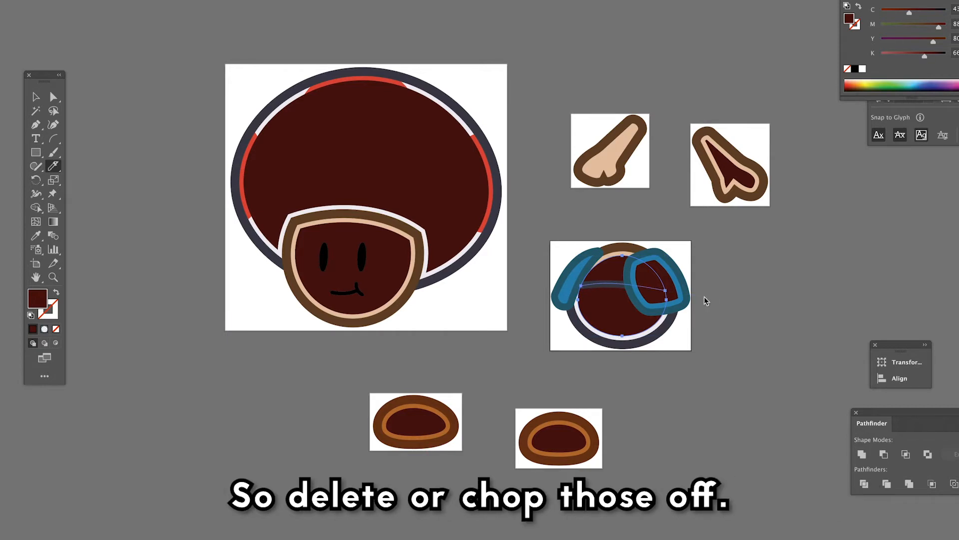
key("a")
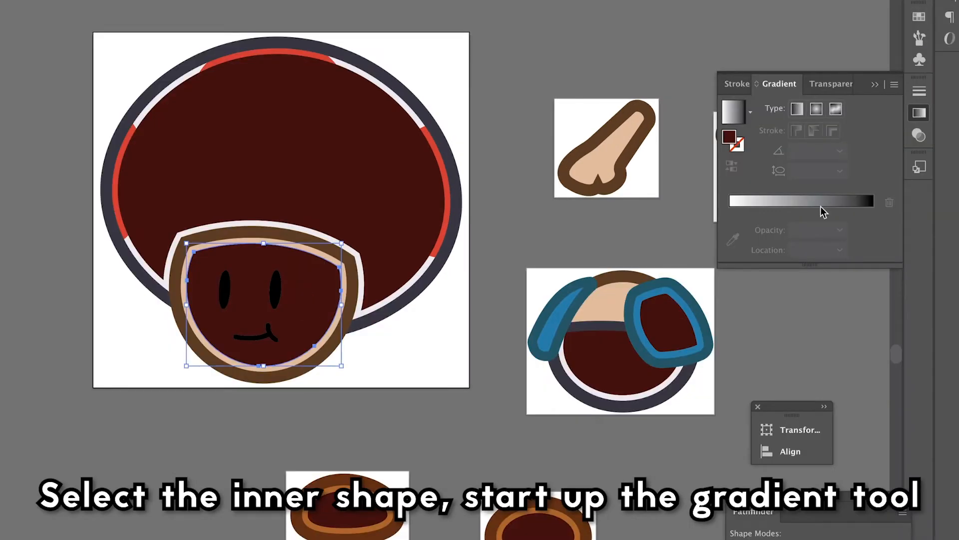
left_click(822, 205)
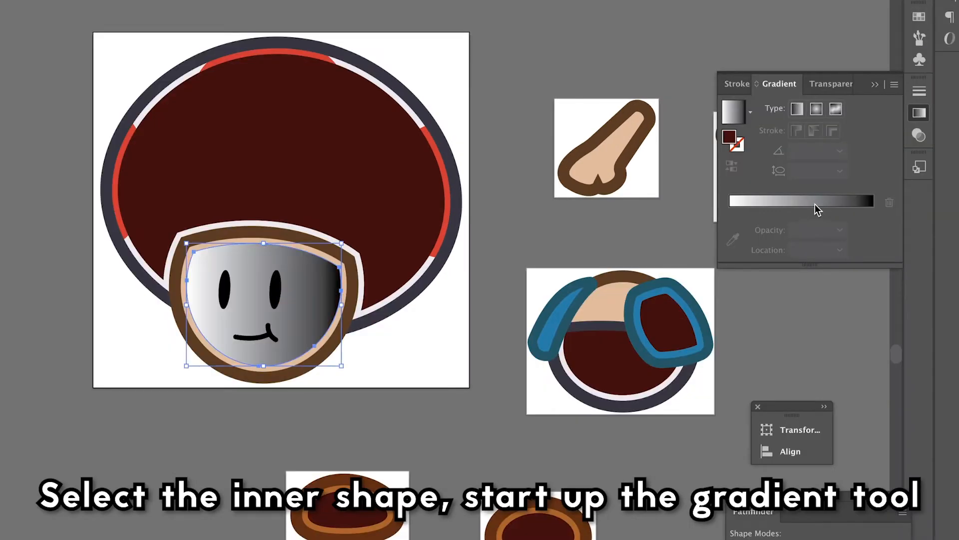
- Give the face's shading shape a radial gradient and adjust its radius and base color stop so the reddish shade hugs the lower-right edge
left_click(816, 109)
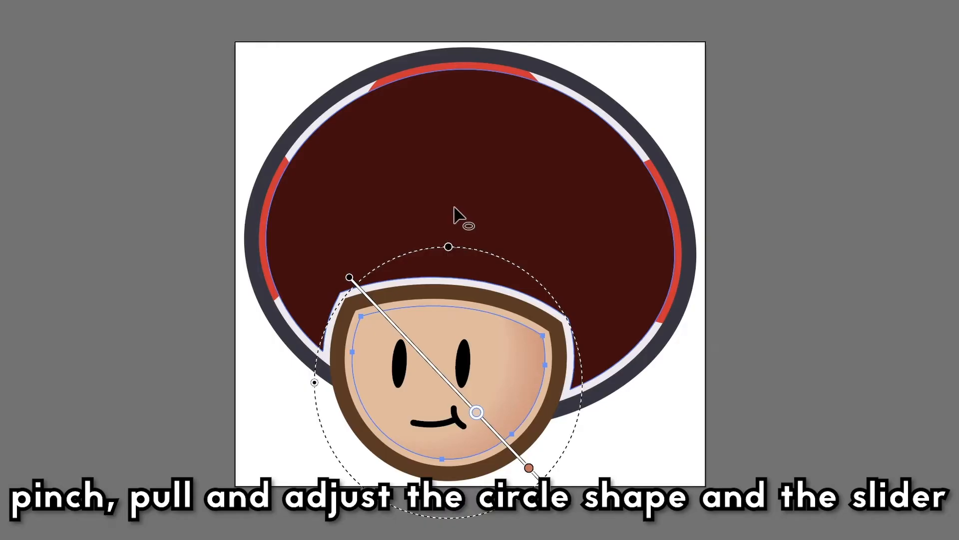
left_click_drag(456, 214, 463, 246)
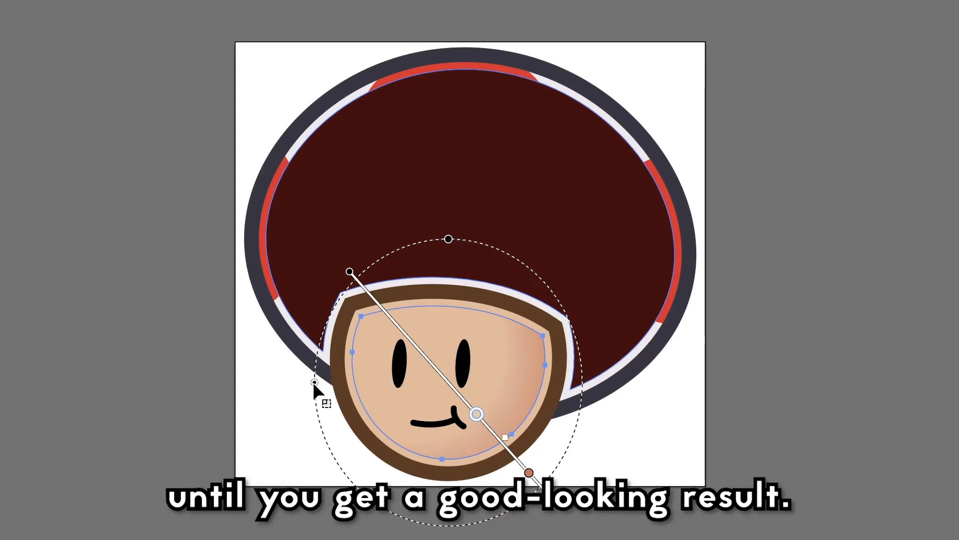
mouse_move(314, 382)
left_mouse_down()
mouse_move(277, 381)
mouse_move(310, 382)
left_mouse_up()
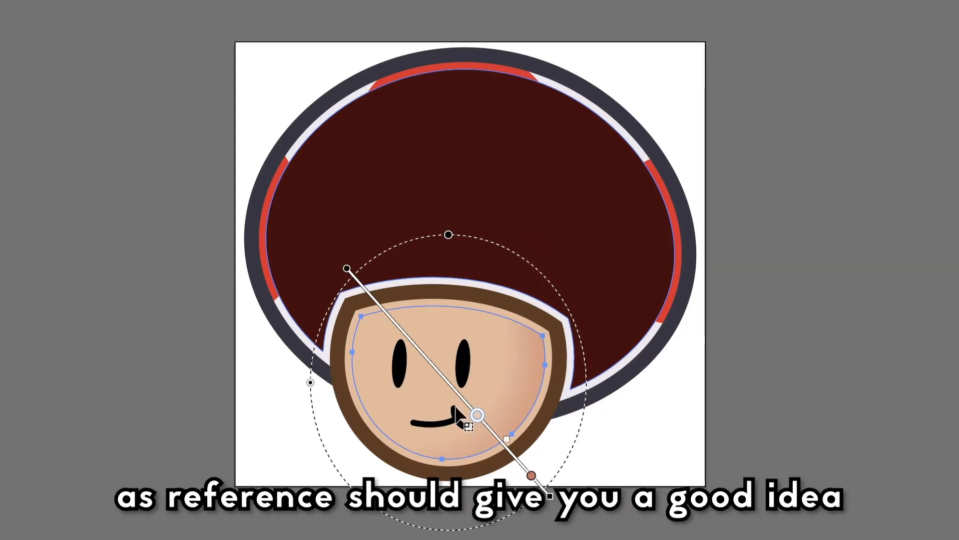
mouse_move(477, 415)
left_mouse_down()
mouse_move(456, 392)
mouse_move(491, 431)
left_mouse_up()
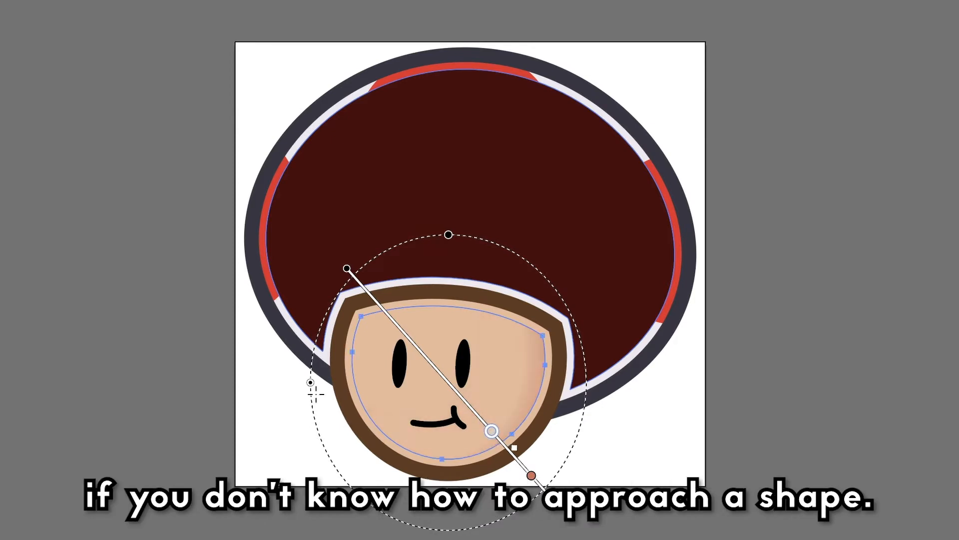
mouse_move(310, 382)
left_mouse_down()
mouse_move(293, 381)
mouse_move(307, 383)
mouse_move(319, 404)
left_mouse_up()
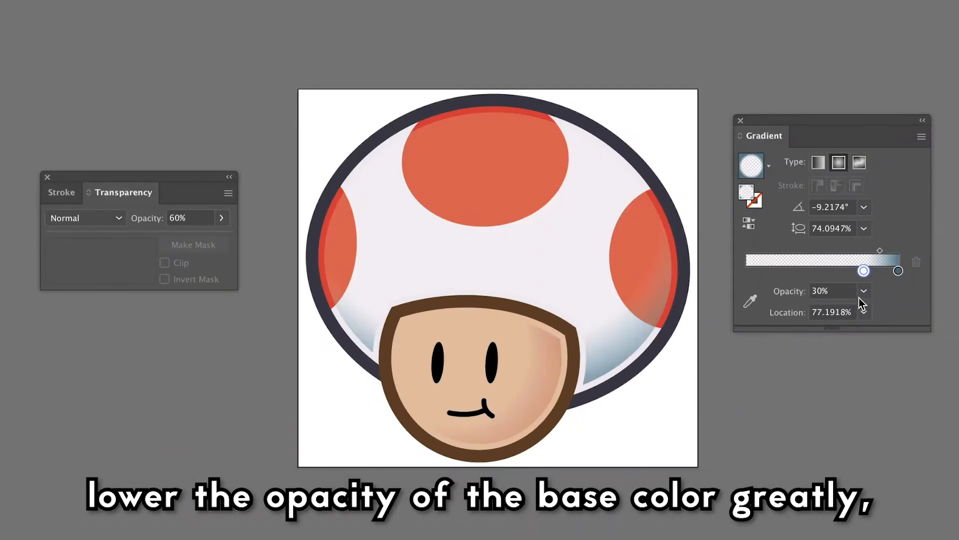
- Select the shade color stop of the cap's gradient and open the shading shape's overall opacity setting
left_click(898, 271)
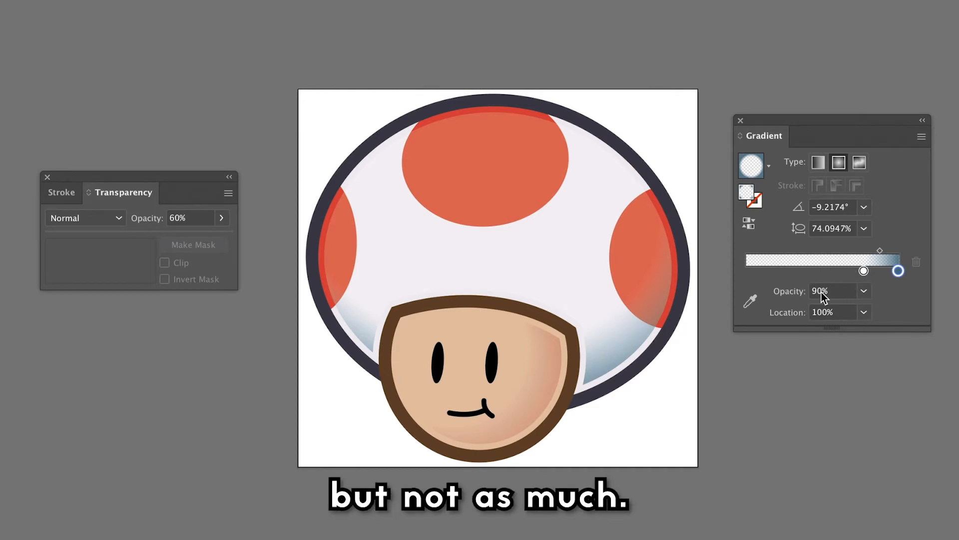
left_click(222, 218)
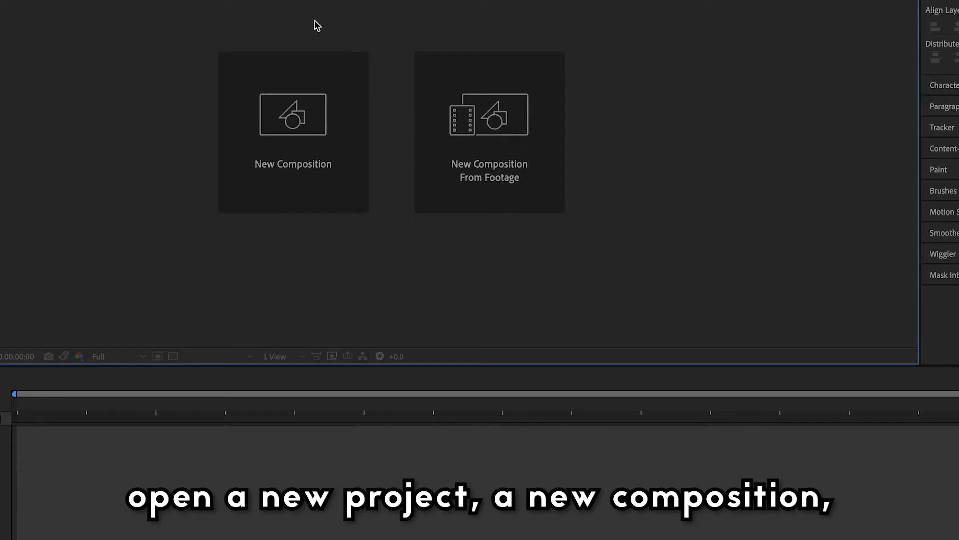
- Switch to After Effects, create a 1280 × 960 px composition named toad, and add all the character PNGs from the todd folder
left_click(344, 122)
type("toad")
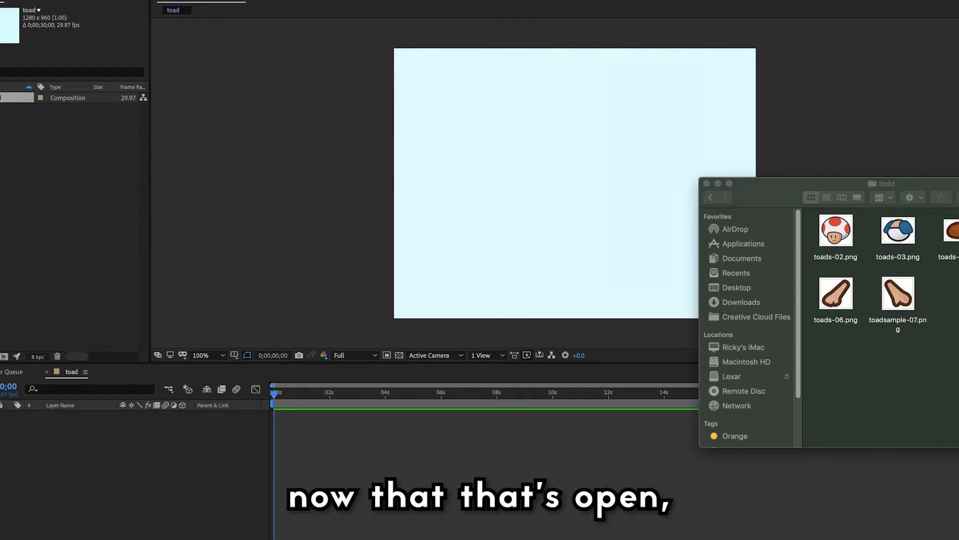
key("super+a")
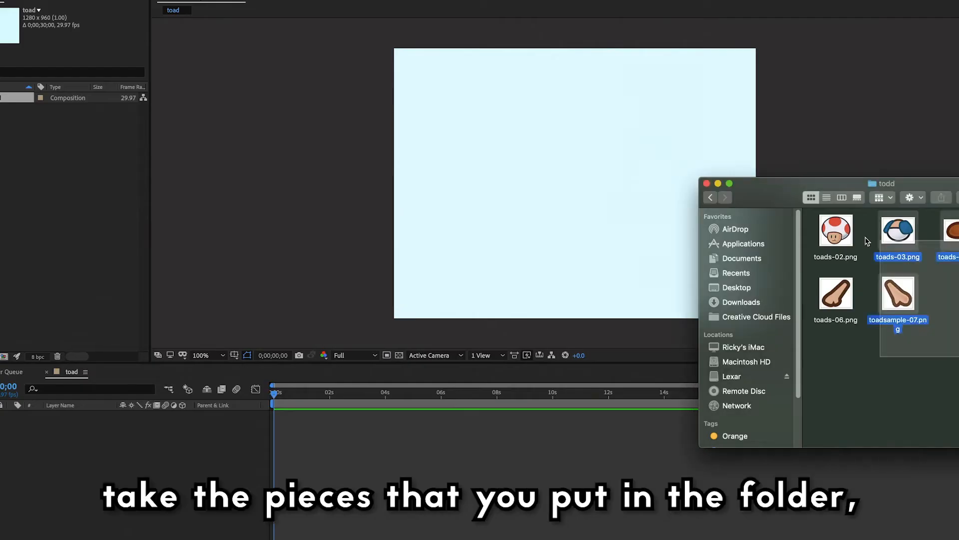
left_click_drag(898, 299, 489, 182)
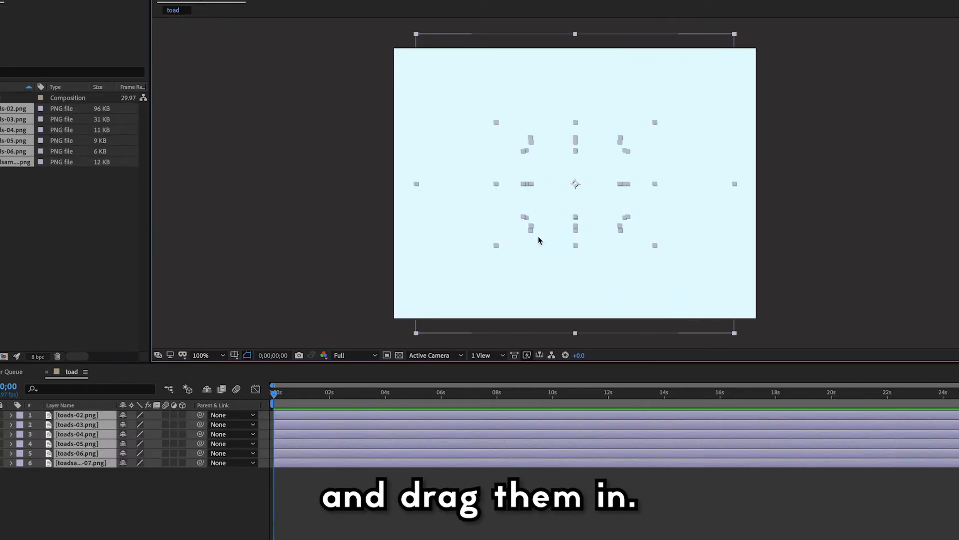
- Scale all six character piece layers down to 40%
key("s")
left_click(161, 444)
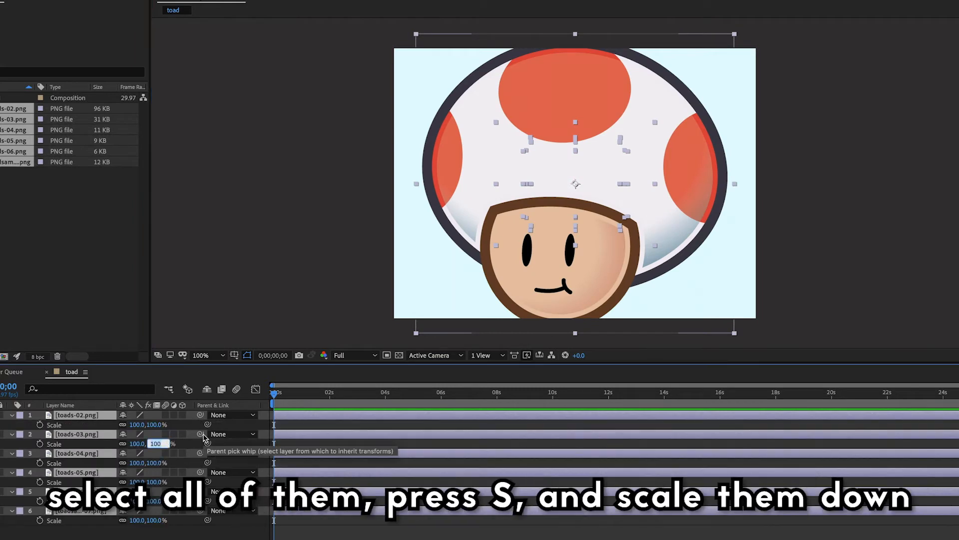
type("50")
key("Return")
left_click(146, 443)
type("40.")
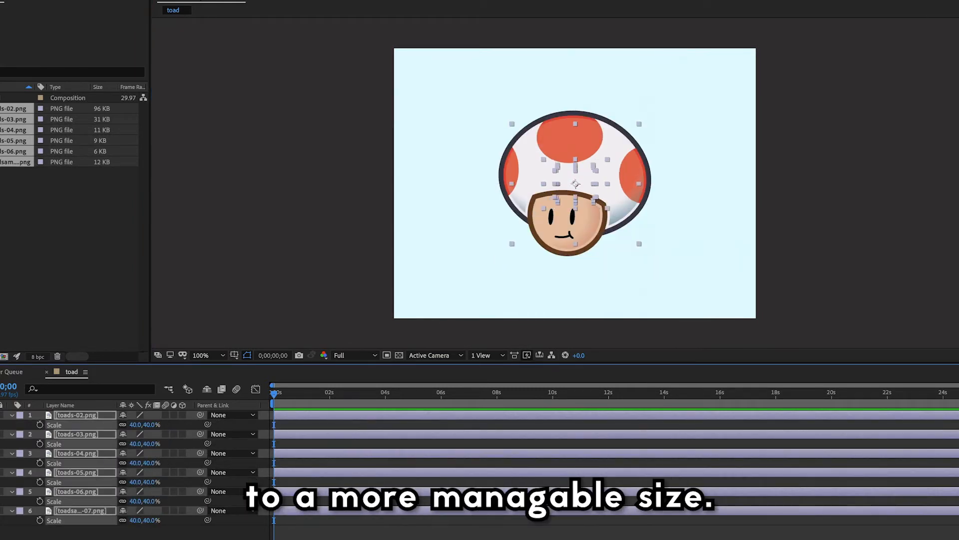
key("Return")
left_click(672, 219)
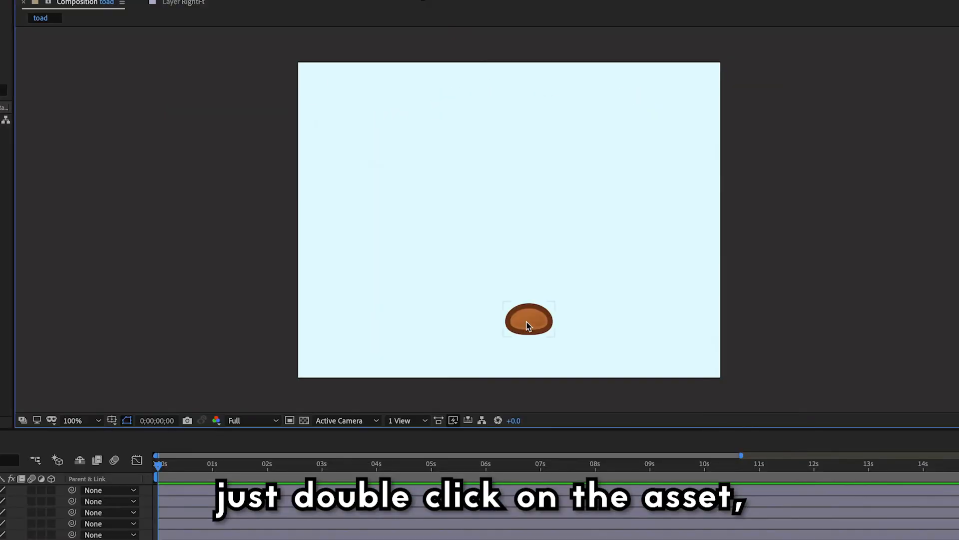
- Open the RightFt layer on its own, move its anchor point to the lower-left end of the shoe, and return to the composition
left_click(538, 318)
double_click(538, 319)
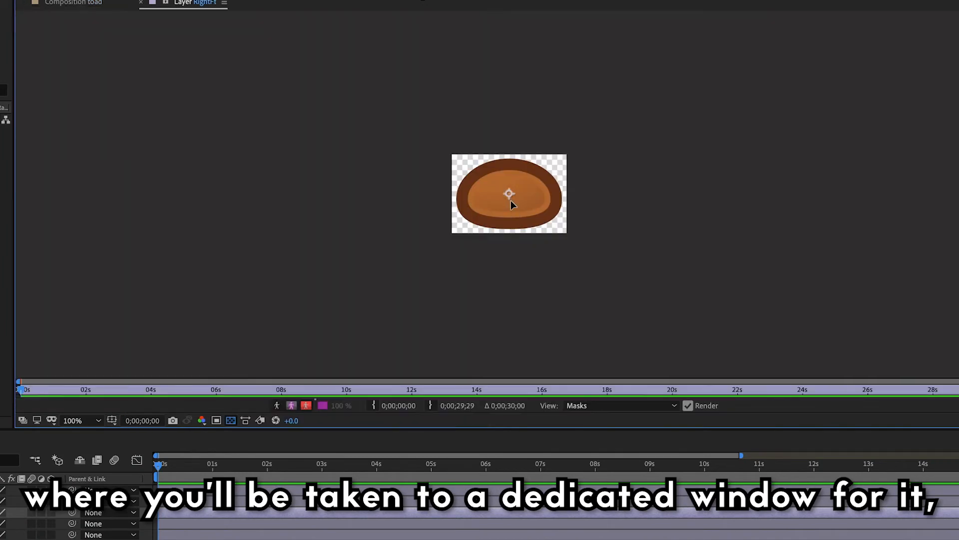
left_click_drag(509, 196, 475, 207)
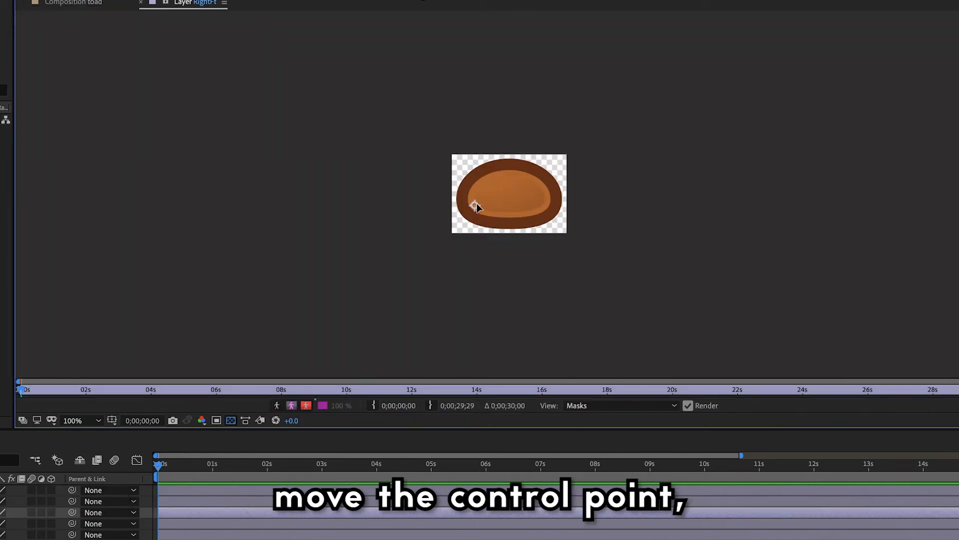
left_click(68, 6)
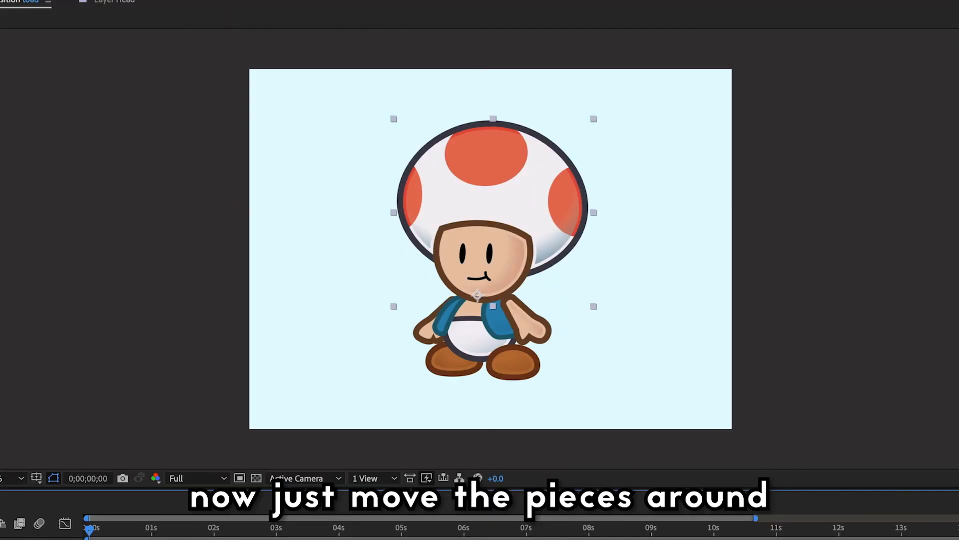
- Nudge the head slightly to the left over the body
key("Left")
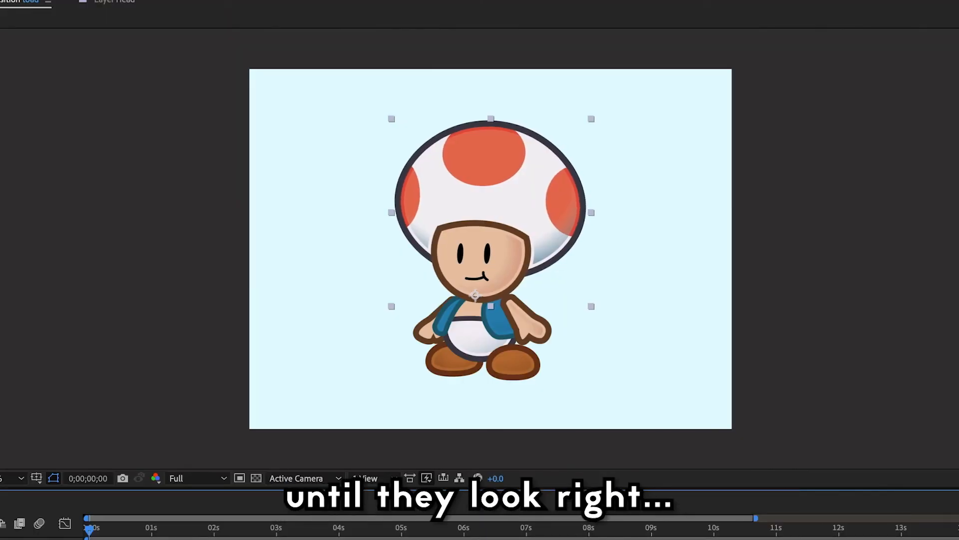
key("Left")
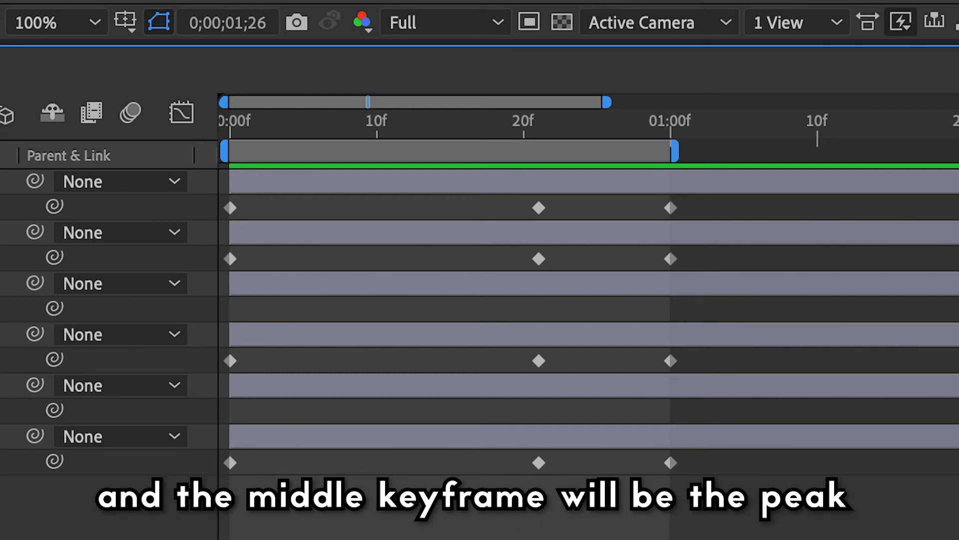
- At the 0;00;00;21 position keyframe, move the Head, RightArm, Body and LeftArm layers up 10 px and slightly left
left_click(58, 441)
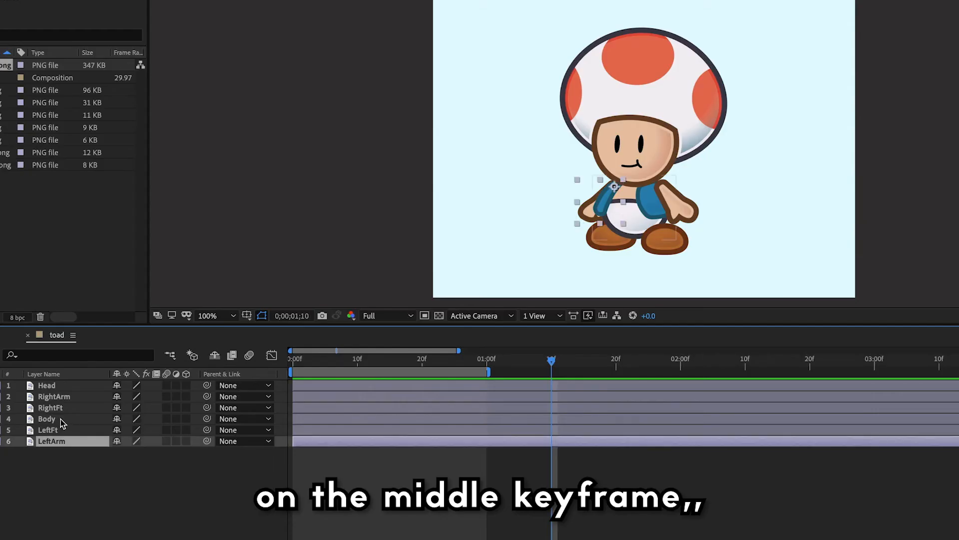
left_click(62, 419, "super")
left_click(69, 397, "super")
left_click(79, 387, "super")
key("p")
left_click_drag(554, 362, 429, 371)
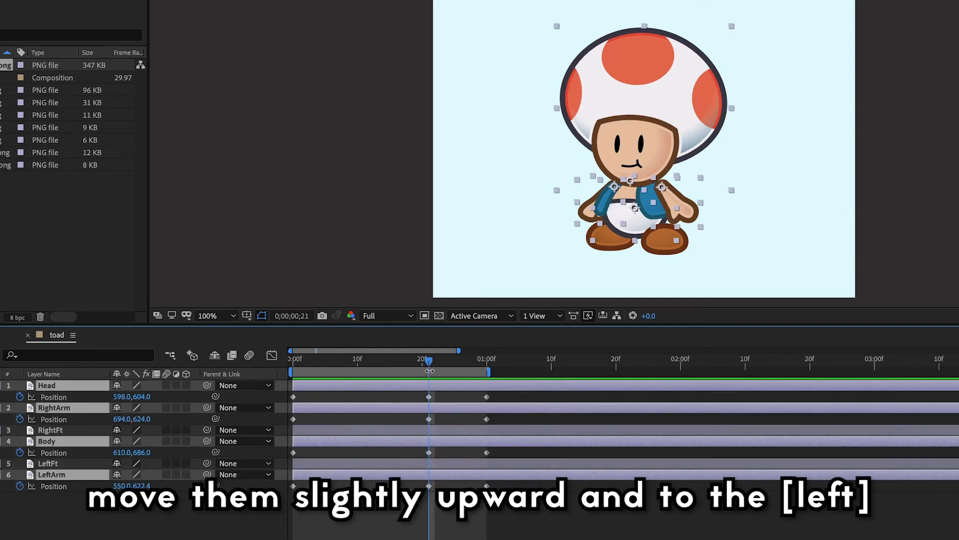
key("shift+Up")
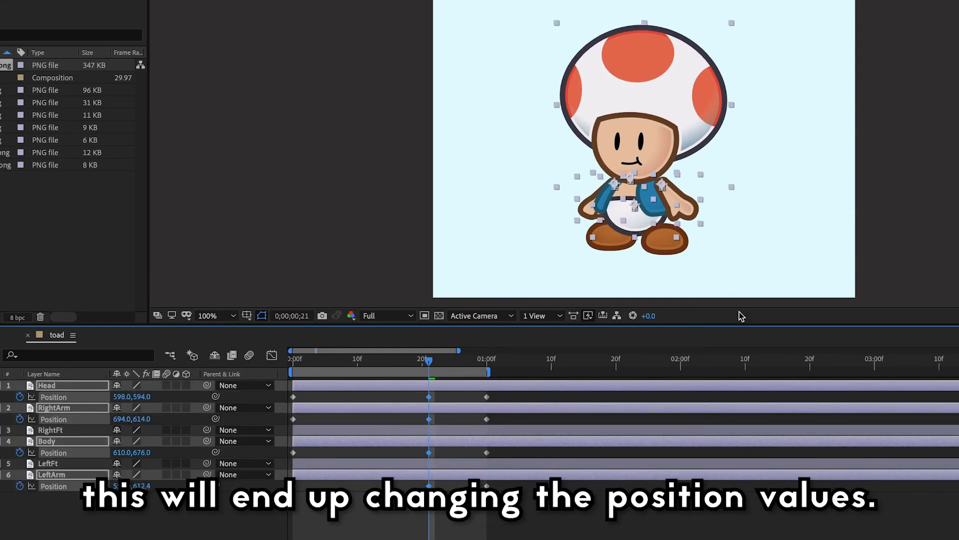
key("Left")
key("Left")
key("Left")
key("Left")
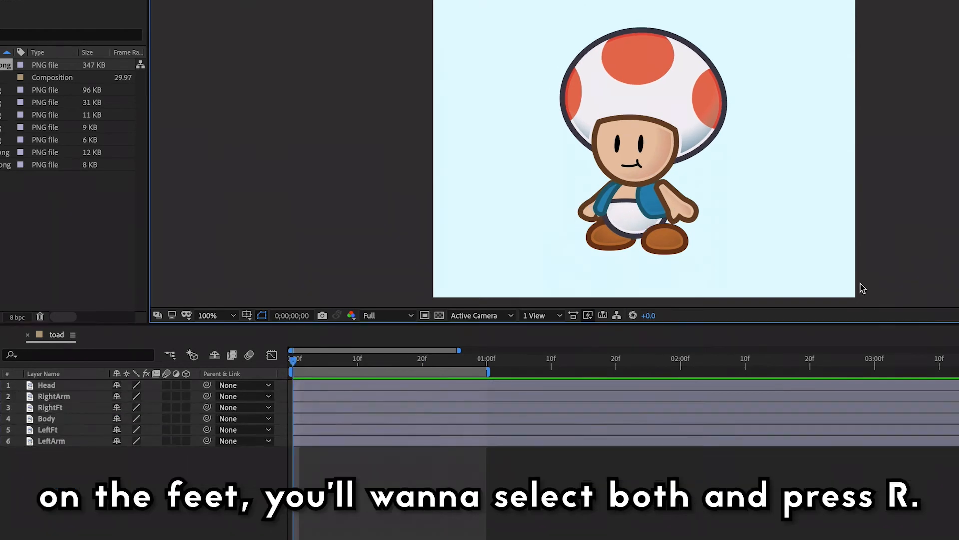
- Set the rotation of the RightFt and LeftFt layers to -11° at the 0;00;00;21 keyframe
left_click(67, 429)
left_click(66, 407, "ctrl")
key("r")
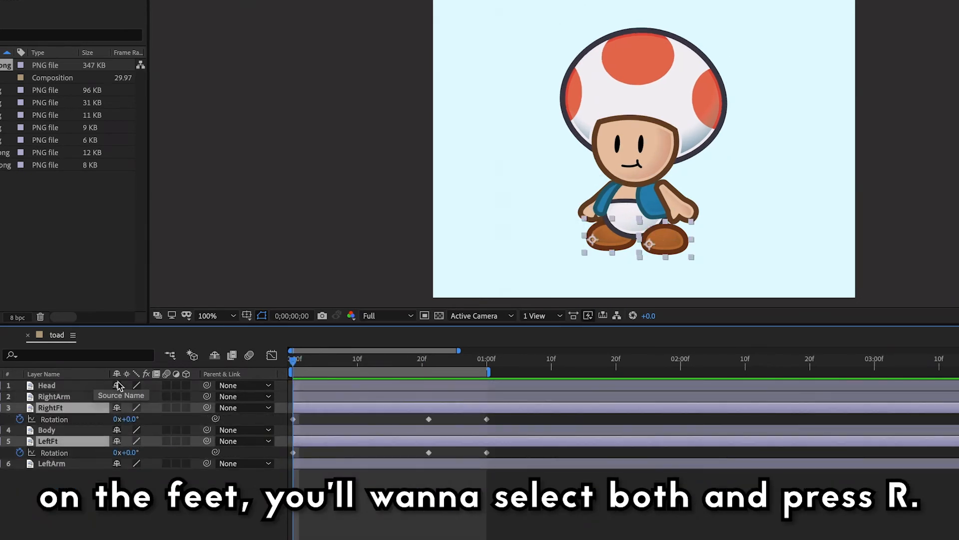
left_click_drag(294, 363, 432, 416)
left_click_drag(126, 419, 117, 419)
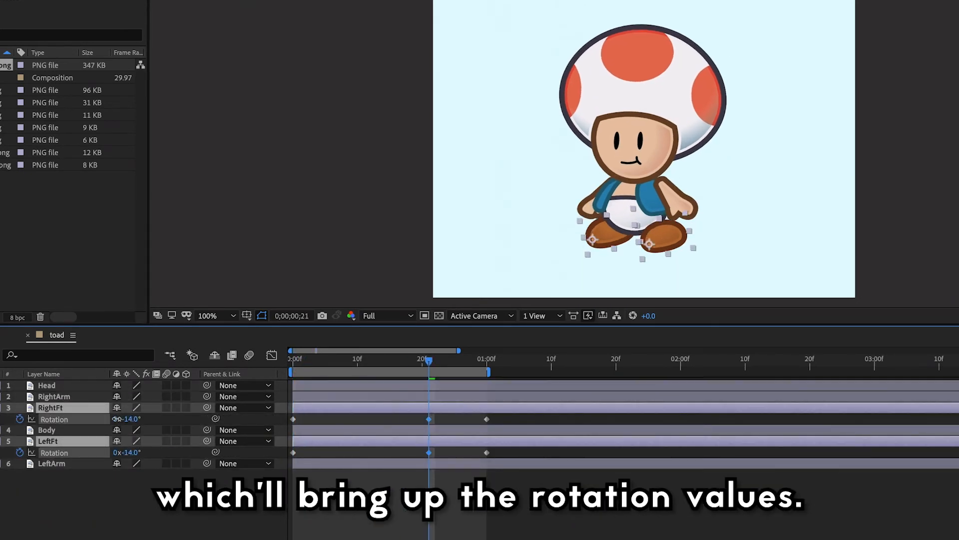
left_click(127, 418)
type("-10")
key("Return")
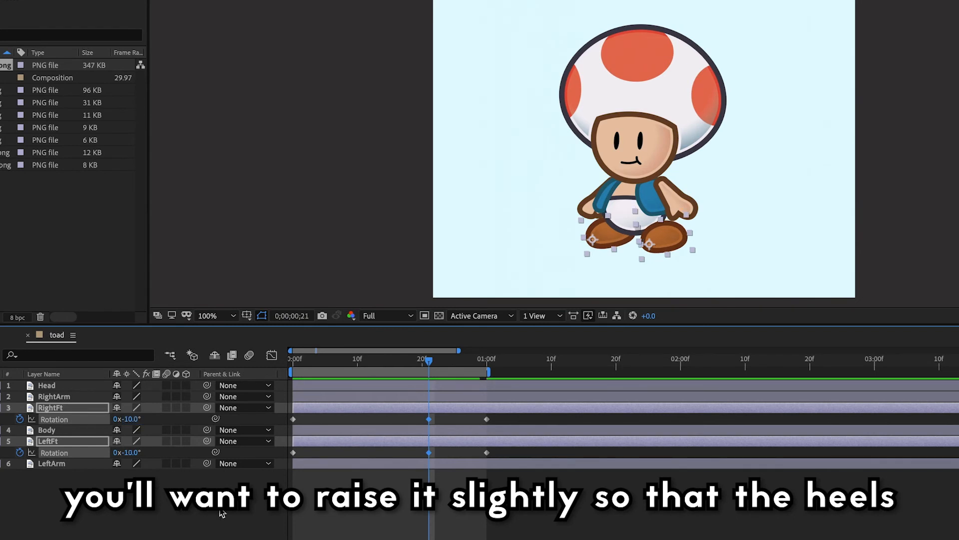
left_click(132, 419)
type("-11")
key("Return")
left_click(320, 489)
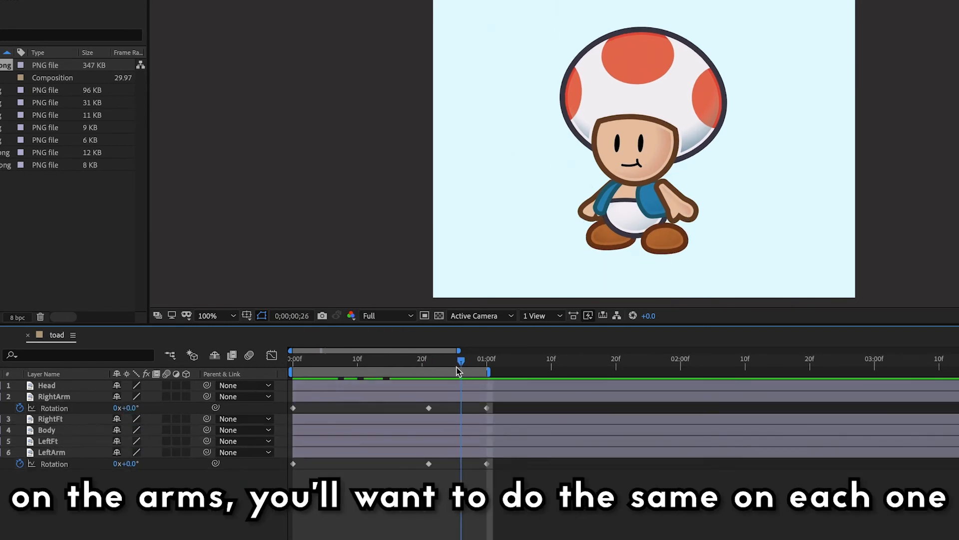
- At the 0;00;00;21 keyframe, set LeftArm's rotation to 10° and RightArm's rotation to -10°
left_click(126, 463)
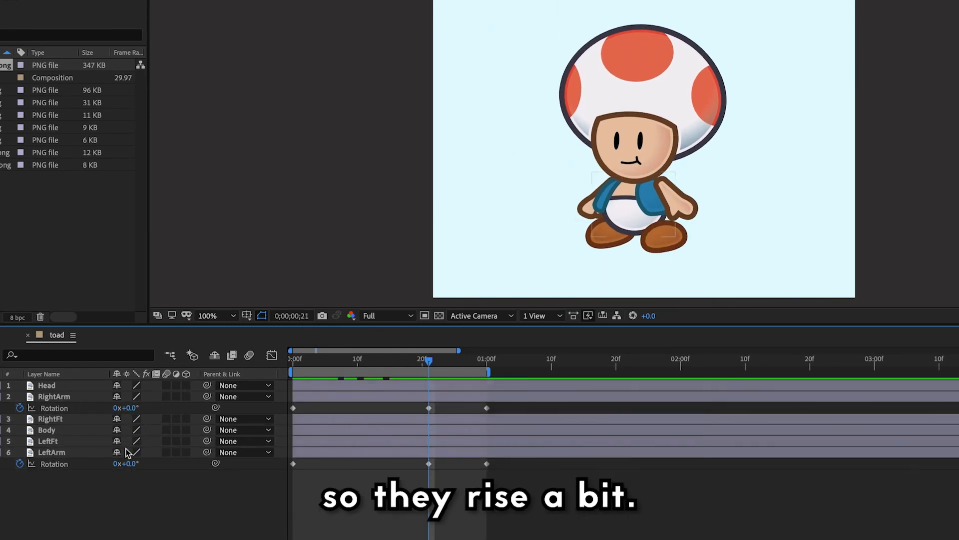
type("10")
key("Return")
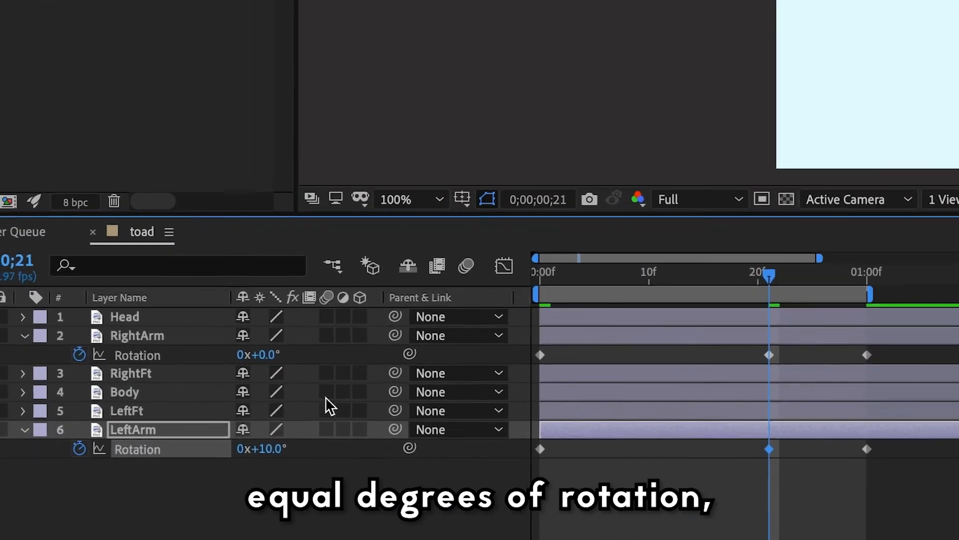
left_click(168, 392)
type("-10")
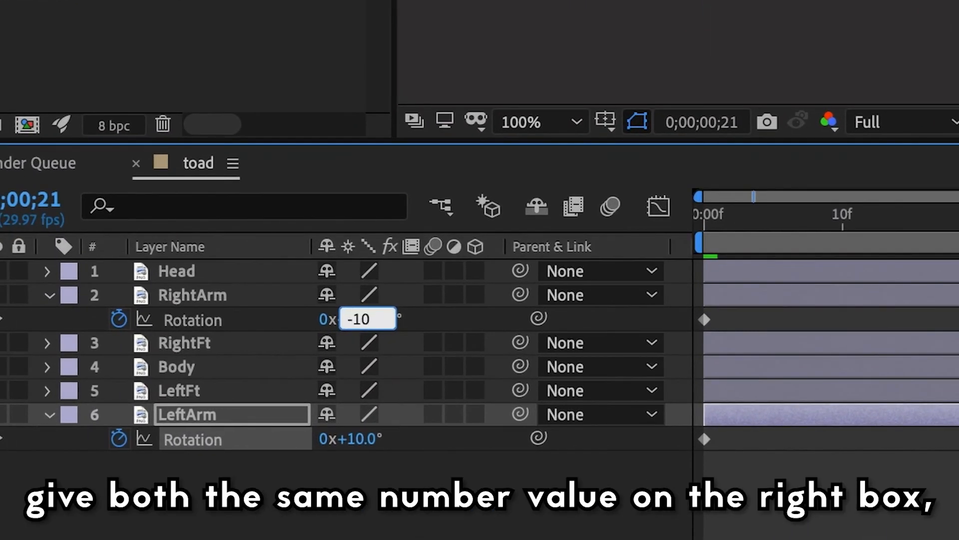
key("Return")
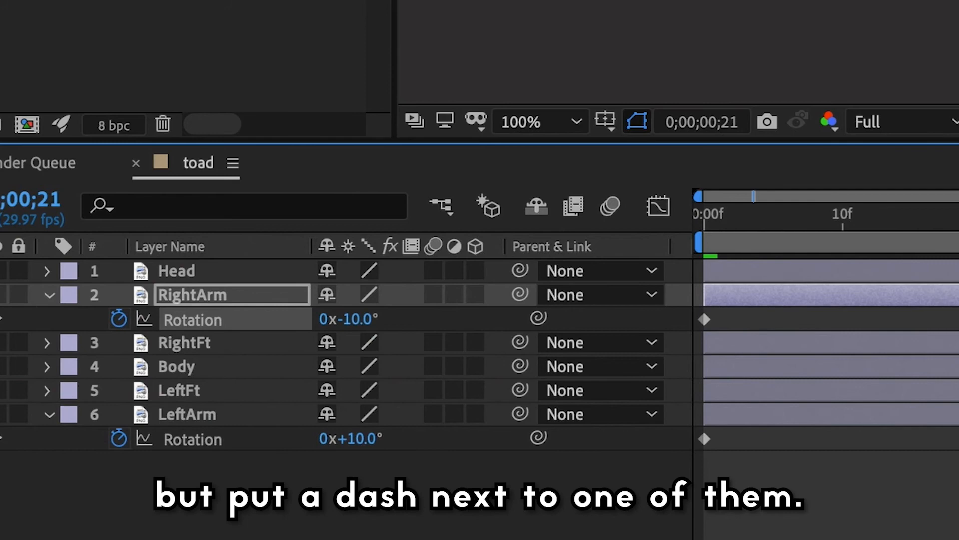
left_click(829, 39)
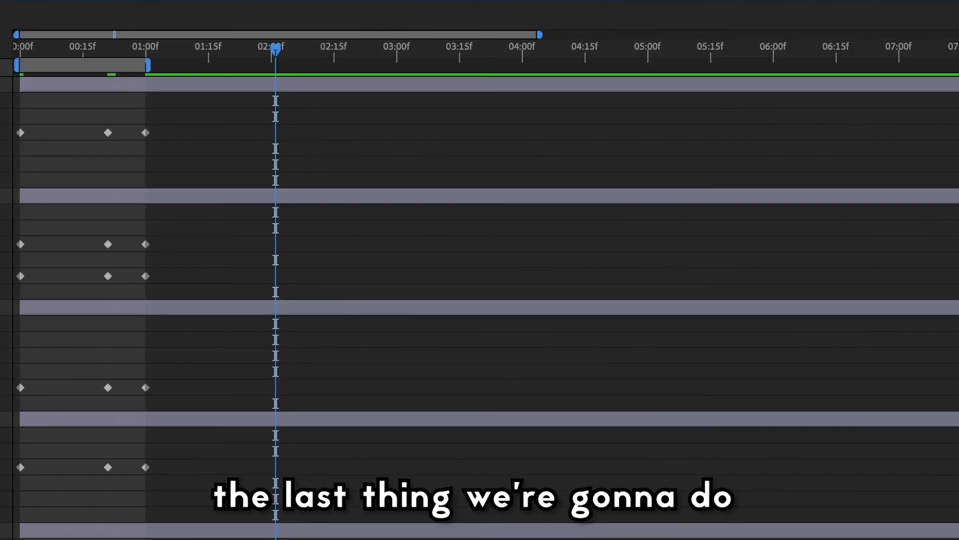
- Apply Easy Ease to all keyframes of every layer and deselect them
left_click_drag(10, 537, 357, 79)
right_click(146, 133)
mouse_move(253, 347)
left_click(368, 400)
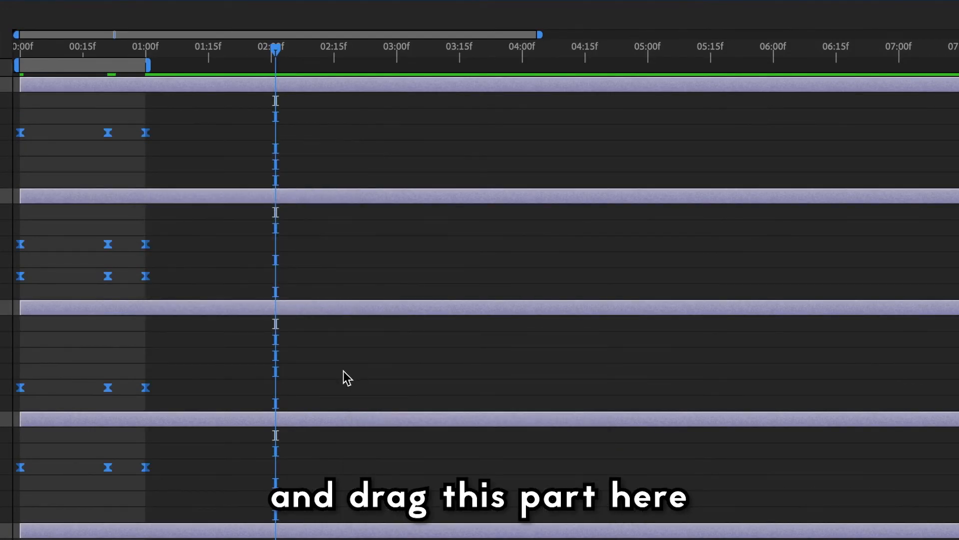
left_click(343, 374)
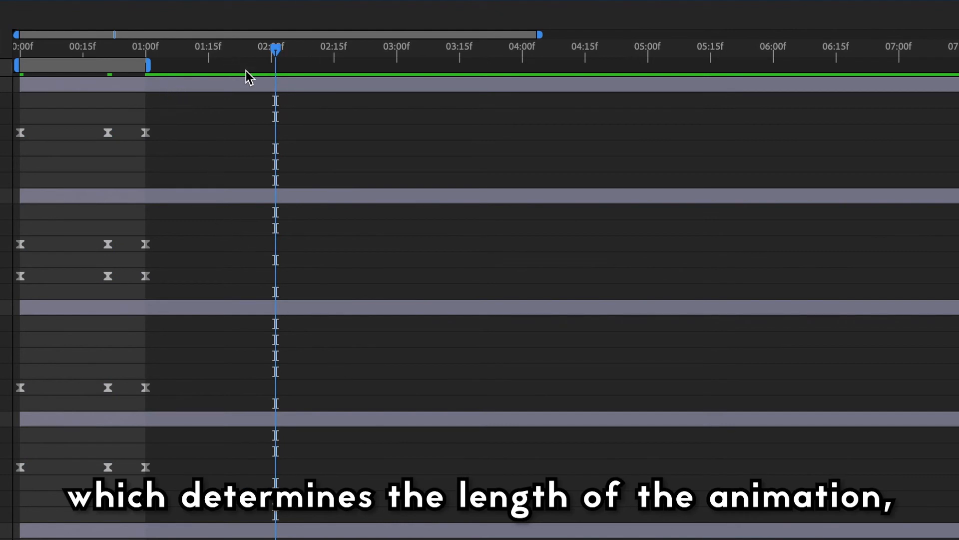